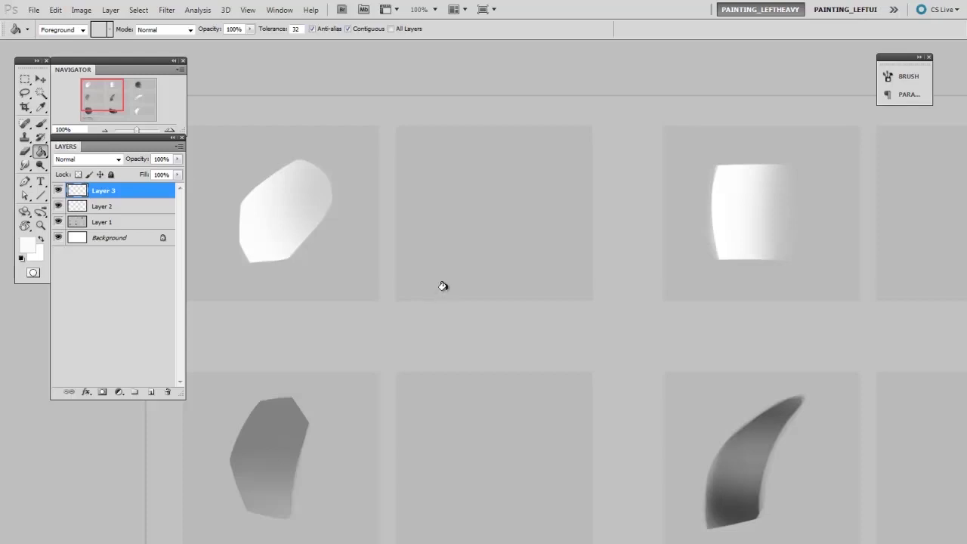
Add a new layer and choose the soft round 40 px brush
{"action": "key", "text": "ctrl+shift+alt+n"}
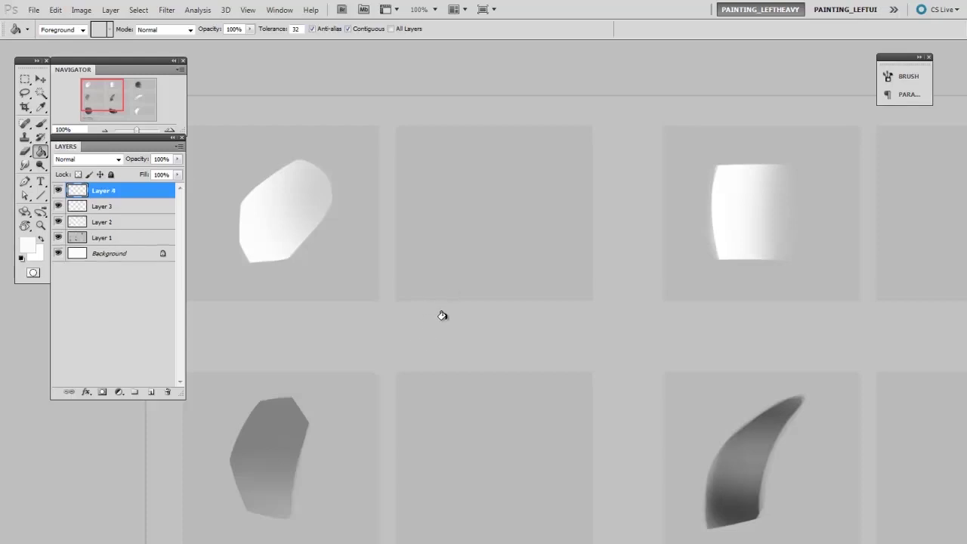
{"action": "key", "text": "b"}
{"action": "right_click", "coordinate": [446, 310]}
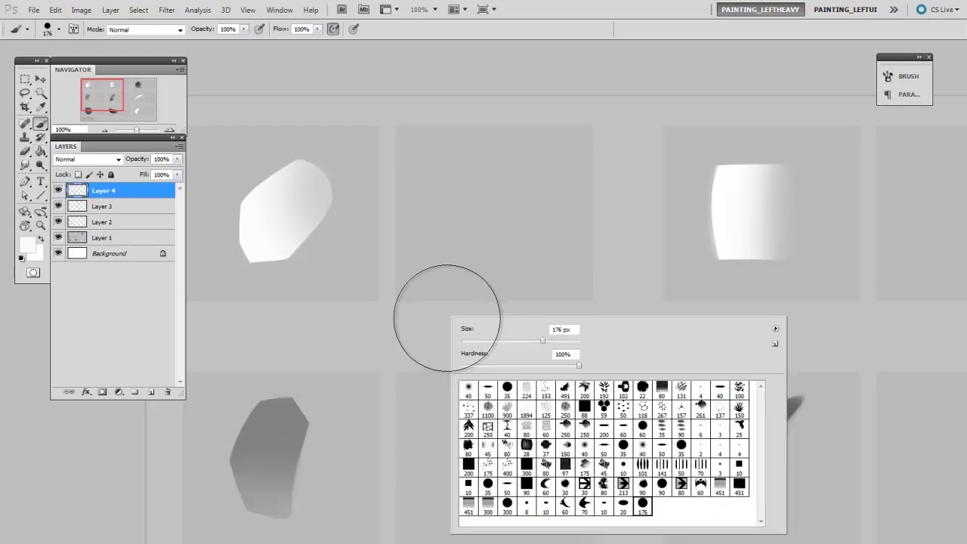
{"action": "left_click", "coordinate": [470, 389]}
{"action": "left_click", "coordinate": [382, 253], "text": "alt"}
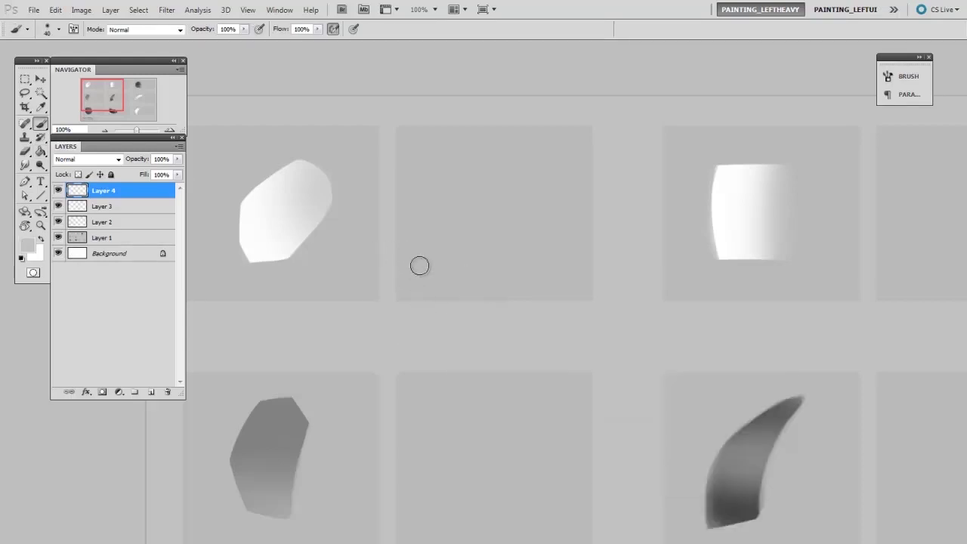
Sample the white of the first reference shape and paint a large soft white glow in the empty box beside it, using brush sizes up to 300 px
{"action": "left_click", "coordinate": [256, 246], "text": "alt"}
{"action": "key", "text": "bracketright"}
{"action": "key", "text": "bracketright"}
{"action": "key", "text": "bracketright"}
{"action": "key", "text": "bracketright"}
{"action": "key", "text": "bracketright"}
{"action": "key", "text": "bracketright"}
{"action": "key", "text": "bracketright"}
{"action": "key", "text": "bracketright"}
{"action": "key", "text": "bracketright"}
{"action": "key", "text": "bracketright"}
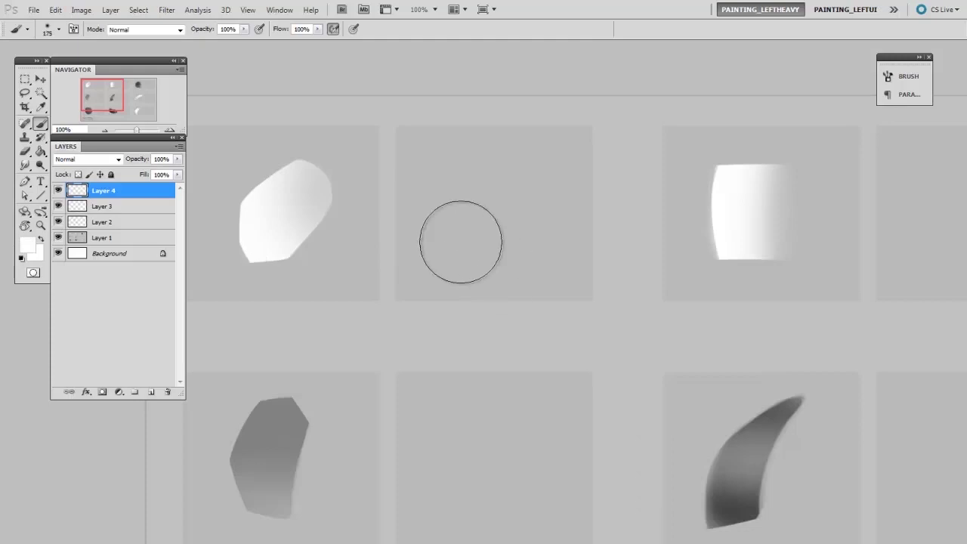
{"action": "left_click_drag", "start_coordinate": [453, 249], "coordinate": [481, 259]}
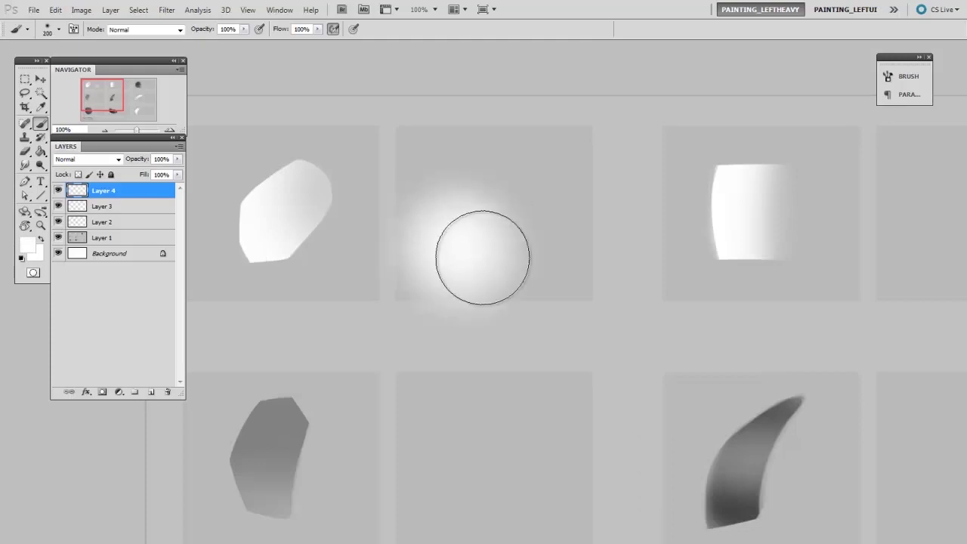
{"action": "key", "text": "bracketright"}
{"action": "key", "text": "bracketright"}
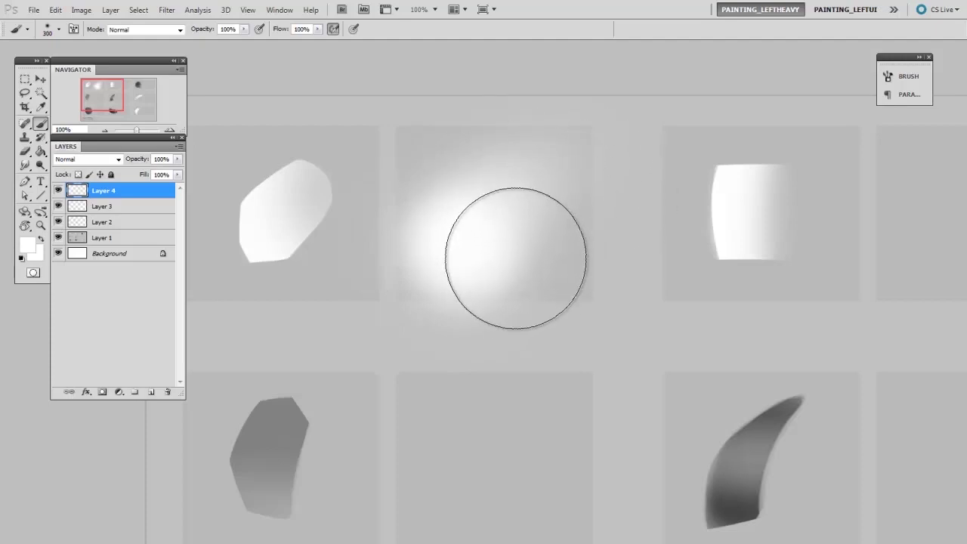
Carve the lower and upper-left edges of the white glow with a hard round eraser
{"action": "key", "text": "e"}
{"action": "right_click", "coordinate": [517, 263]}
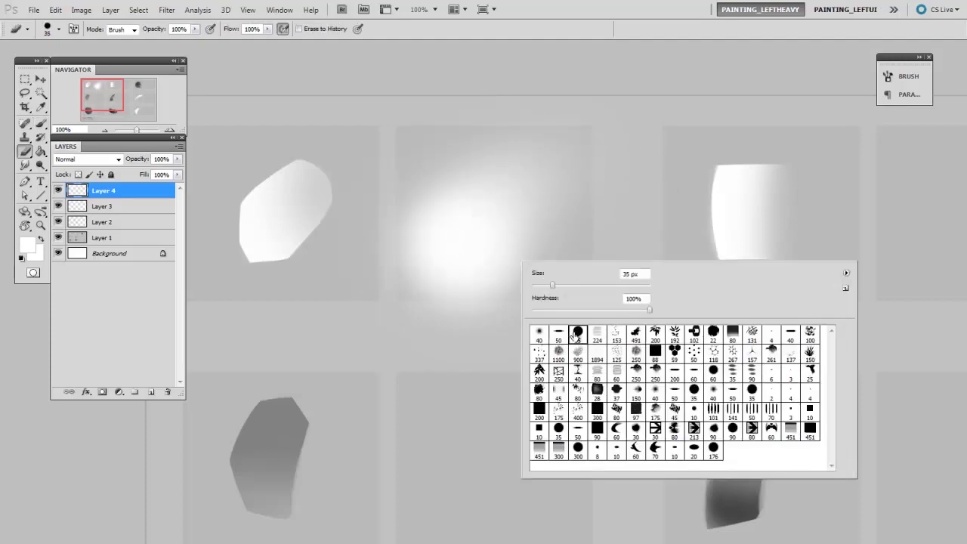
{"action": "left_click", "coordinate": [492, 264]}
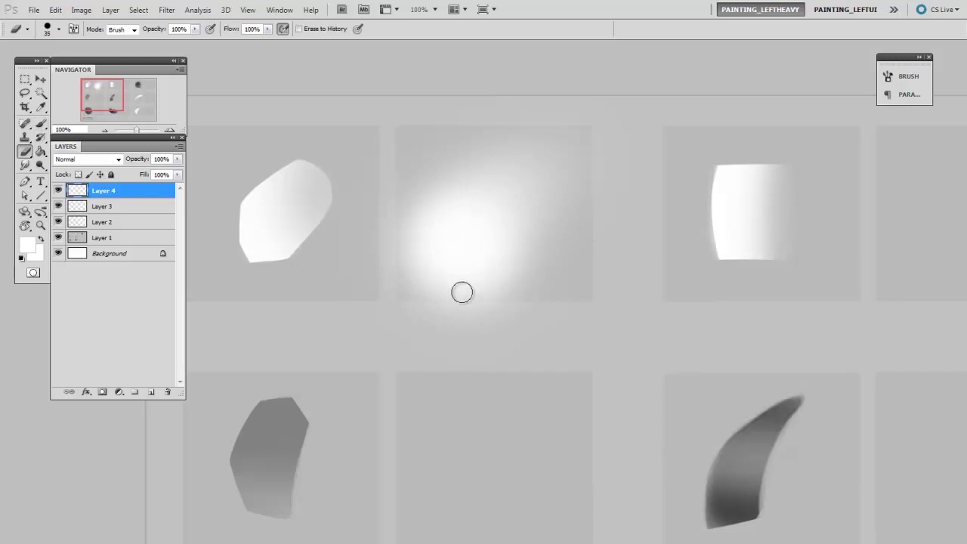
{"action": "key", "text": "]"}
{"action": "key", "text": "]"}
{"action": "key", "text": "]"}
{"action": "key", "text": "]"}
{"action": "mouse_move", "coordinate": [418, 300]}
{"action": "left_mouse_down"}
{"action": "mouse_move", "coordinate": [533, 300]}
{"action": "mouse_move", "coordinate": [503, 295]}
{"action": "mouse_move", "coordinate": [540, 282]}
{"action": "mouse_move", "coordinate": [455, 287]}
{"action": "mouse_move", "coordinate": [397, 239]}
{"action": "mouse_move", "coordinate": [402, 281]}
{"action": "mouse_move", "coordinate": [434, 160]}
{"action": "mouse_move", "coordinate": [389, 272]}
{"action": "left_mouse_up"}
{"action": "key", "text": "["}
{"action": "key", "text": "["}
{"action": "left_click_drag", "start_coordinate": [416, 210], "coordinate": [583, 128]}
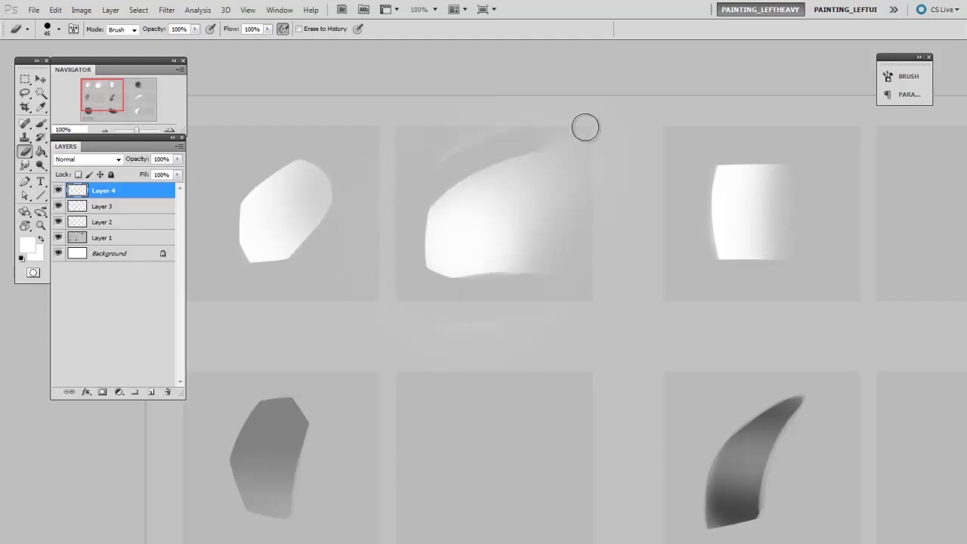
Erase the leftover glow above and along the right side of the white shape to give it a crisp rounded outline
{"action": "left_click_drag", "start_coordinate": [455, 148], "coordinate": [611, 126]}
{"action": "key", "text": "["}
{"action": "mouse_move", "coordinate": [509, 272]}
{"action": "left_mouse_down"}
{"action": "mouse_move", "coordinate": [570, 129]}
{"action": "mouse_move", "coordinate": [542, 152]}
{"action": "mouse_move", "coordinate": [505, 154]}
{"action": "mouse_move", "coordinate": [571, 192]}
{"action": "mouse_move", "coordinate": [543, 134]}
{"action": "mouse_move", "coordinate": [581, 197]}
{"action": "mouse_move", "coordinate": [562, 132]}
{"action": "mouse_move", "coordinate": [531, 275]}
{"action": "mouse_move", "coordinate": [579, 212]}
{"action": "left_mouse_up"}
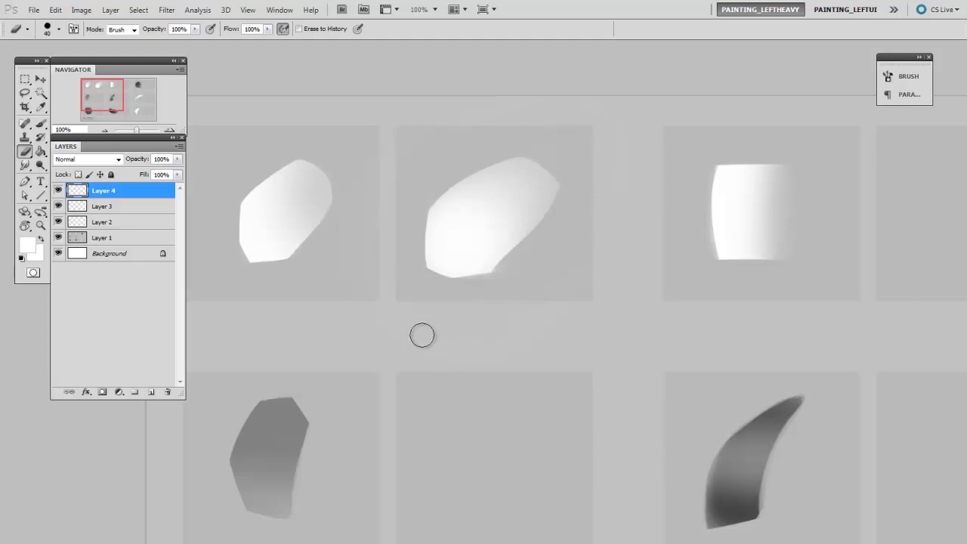
{"action": "key", "text": "bracketleft"}
{"action": "key", "text": "bracketleft"}
{"action": "left_click_drag", "start_coordinate": [516, 137], "coordinate": [536, 264]}
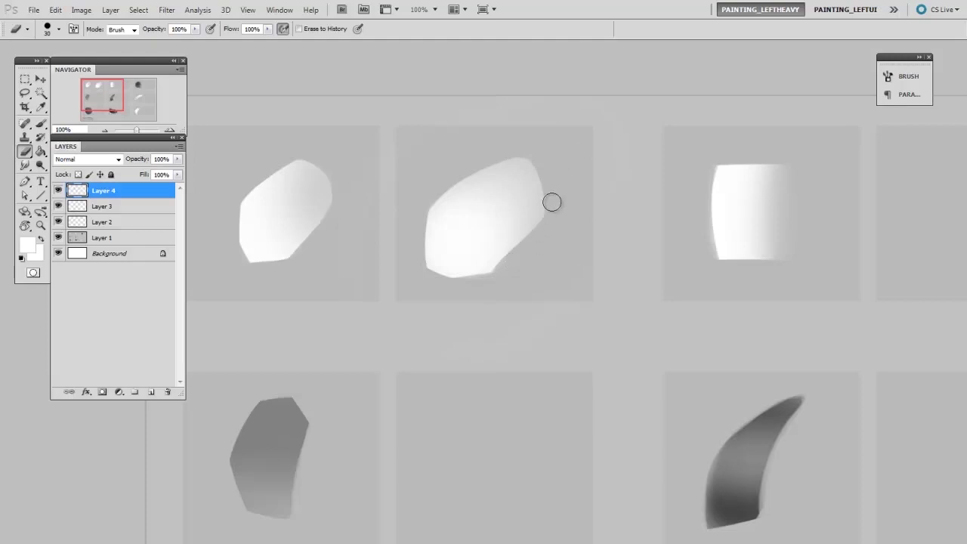
Reduce the eraser to 15 px and adjust the current layer's painted shape with Free Transform
{"action": "key", "text": "bracketleft"}
{"action": "key", "text": "bracketleft"}
{"action": "key", "text": "bracketleft"}
{"action": "key", "text": "ctrl+t"}
{"action": "left_click_drag", "start_coordinate": [307, 406], "coordinate": [346, 371]}
{"action": "left_click_drag", "start_coordinate": [519, 320], "coordinate": [510, 327]}
{"action": "key", "text": "Return"}
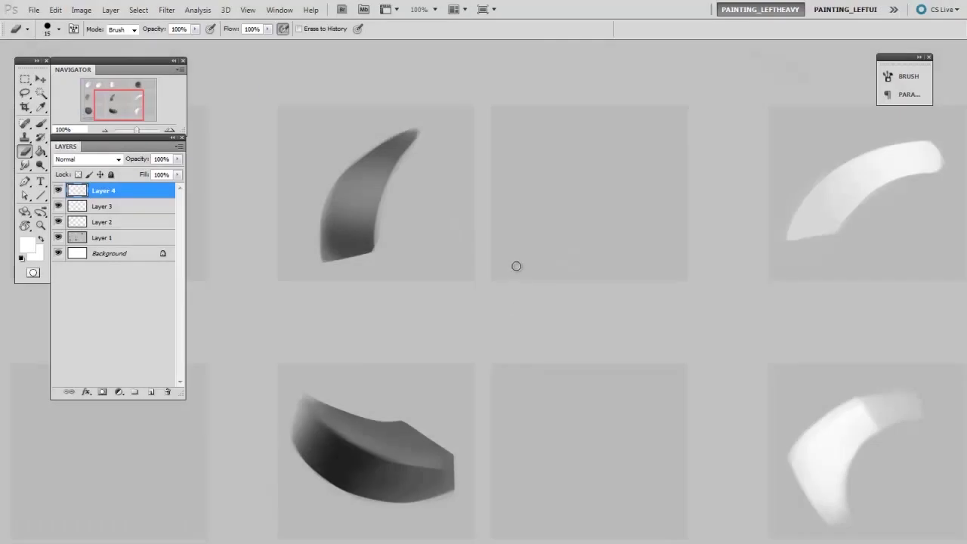
Add a new layer, choose the hard round 35 px brush and sample the dark grey at the base of the horn-shaped reference
{"action": "key", "text": "ctrl+shift+alt+n"}
{"action": "key", "text": "b"}
{"action": "right_click", "coordinate": [560, 262]}
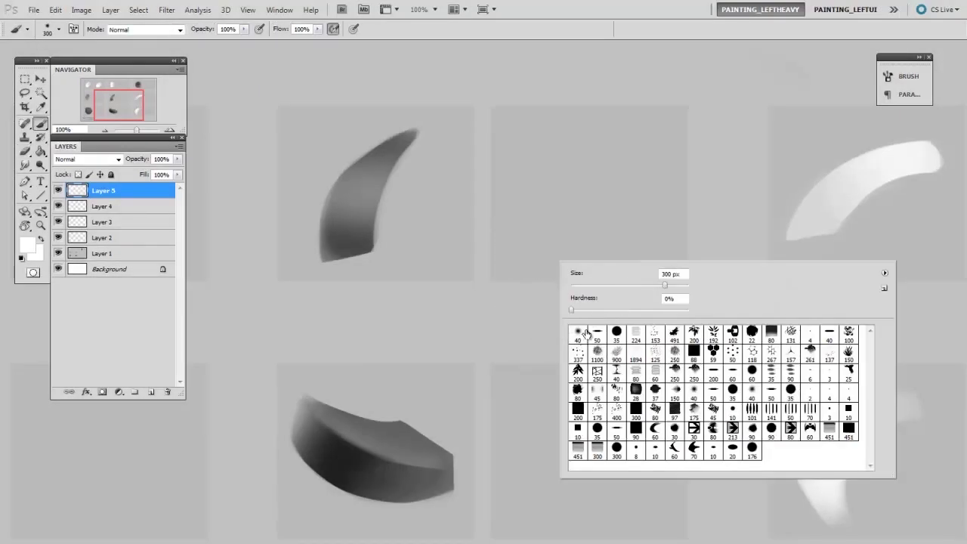
{"action": "left_click", "coordinate": [617, 333]}
{"action": "left_click", "coordinate": [511, 354]}
{"action": "left_click", "coordinate": [355, 247], "text": "alt"}
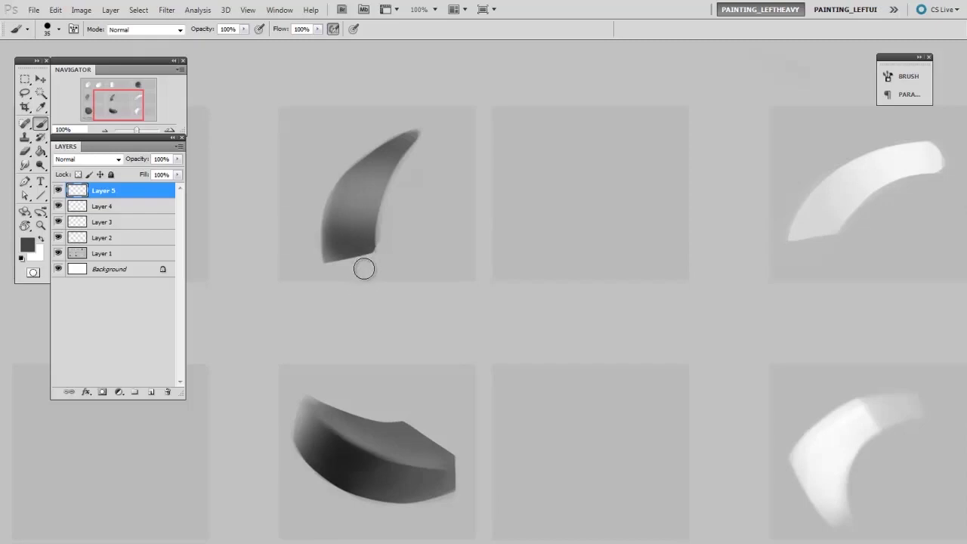
Paint a solid dark grey curved shape in the empty box beside the horn reference, starting with an 80 px brush
{"action": "key", "text": "bracketright"}
{"action": "key", "text": "bracketright"}
{"action": "key", "text": "bracketright"}
{"action": "key", "text": "bracketright"}
{"action": "key", "text": "bracketright"}
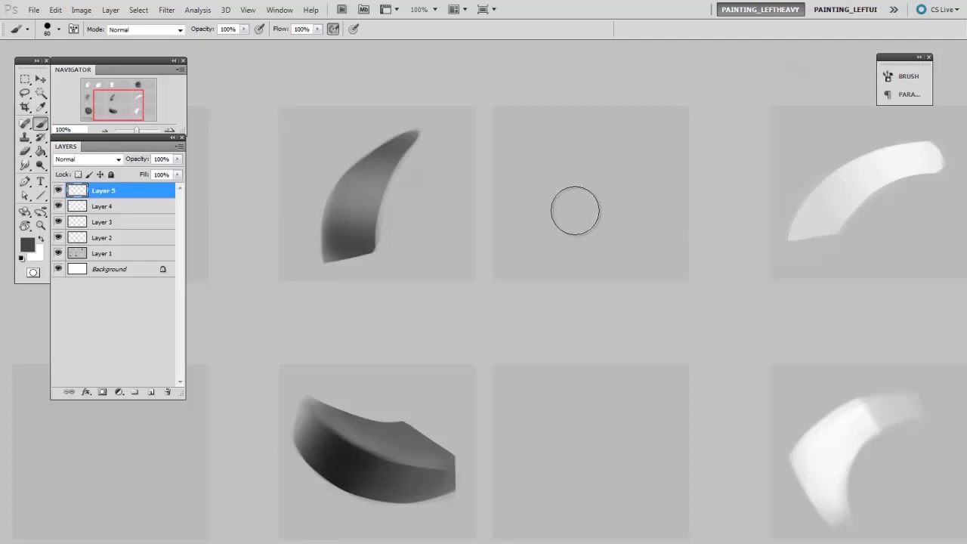
{"action": "mouse_move", "coordinate": [554, 252]}
{"action": "left_mouse_down"}
{"action": "mouse_move", "coordinate": [581, 175]}
{"action": "mouse_move", "coordinate": [549, 249]}
{"action": "mouse_move", "coordinate": [562, 206]}
{"action": "mouse_move", "coordinate": [585, 156]}
{"action": "mouse_move", "coordinate": [550, 250]}
{"action": "mouse_move", "coordinate": [623, 141]}
{"action": "mouse_move", "coordinate": [572, 206]}
{"action": "mouse_move", "coordinate": [567, 245]}
{"action": "mouse_move", "coordinate": [628, 137]}
{"action": "mouse_move", "coordinate": [577, 190]}
{"action": "mouse_move", "coordinate": [566, 251]}
{"action": "mouse_move", "coordinate": [619, 157]}
{"action": "mouse_move", "coordinate": [605, 190]}
{"action": "left_mouse_up"}
{"action": "key", "text": "bracketright"}
{"action": "key", "text": "bracketright"}
{"action": "key", "text": "bracketright"}
Add a new layer, sample the horn's mid grey and paint a soft lighter band across the middle of the dark shape
{"action": "key", "text": "ctrl+shift+alt+n"}
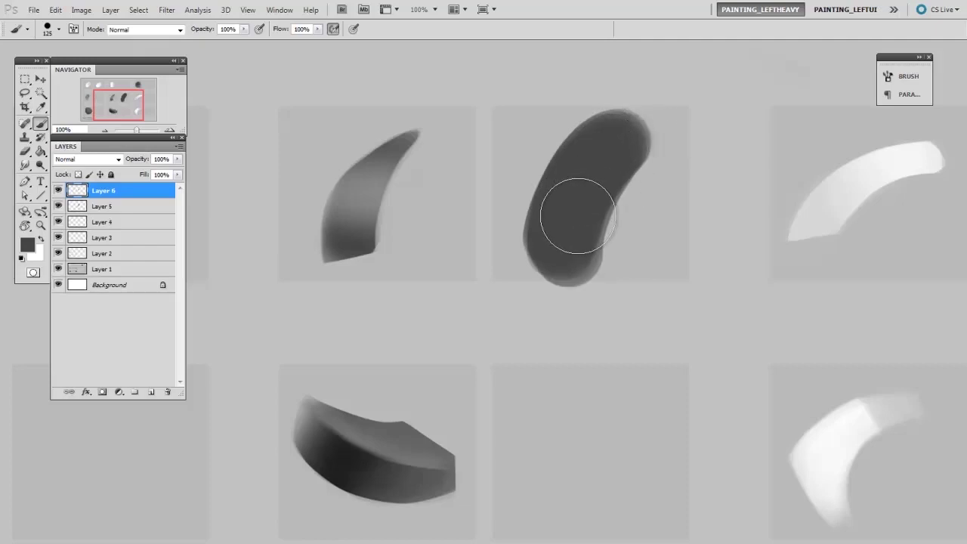
{"action": "left_click", "coordinate": [371, 184], "text": "alt"}
{"action": "key", "text": "bracketleft"}
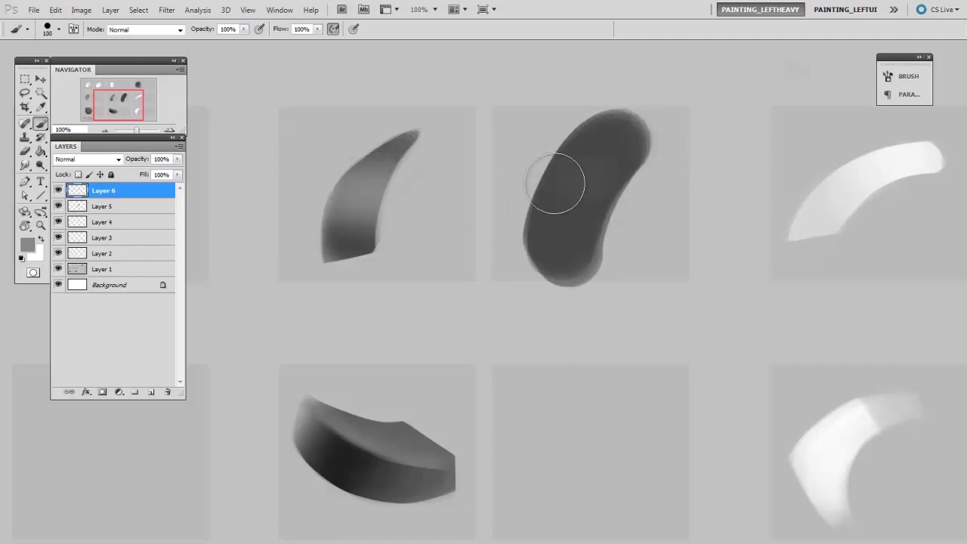
{"action": "mouse_move", "coordinate": [557, 184]}
{"action": "left_mouse_down"}
{"action": "mouse_move", "coordinate": [588, 183]}
{"action": "mouse_move", "coordinate": [555, 207]}
{"action": "mouse_move", "coordinate": [563, 225]}
{"action": "mouse_move", "coordinate": [597, 214]}
{"action": "mouse_move", "coordinate": [596, 179]}
{"action": "mouse_move", "coordinate": [551, 226]}
{"action": "mouse_move", "coordinate": [552, 211]}
{"action": "mouse_move", "coordinate": [587, 208]}
{"action": "mouse_move", "coordinate": [603, 235]}
{"action": "mouse_move", "coordinate": [553, 198]}
{"action": "mouse_move", "coordinate": [572, 220]}
{"action": "mouse_move", "coordinate": [606, 230]}
{"action": "mouse_move", "coordinate": [595, 158]}
{"action": "mouse_move", "coordinate": [540, 221]}
{"action": "mouse_move", "coordinate": [595, 143]}
{"action": "mouse_move", "coordinate": [558, 174]}
{"action": "mouse_move", "coordinate": [558, 215]}
{"action": "mouse_move", "coordinate": [601, 226]}
{"action": "mouse_move", "coordinate": [615, 167]}
{"action": "mouse_move", "coordinate": [550, 193]}
{"action": "left_mouse_up"}
{"action": "key", "text": "bracketright"}
Work on the lighter grey band with a 200 px soft round eraser and merge the band's layer into the dark shape's layer
{"action": "key", "text": "e"}
{"action": "right_click", "coordinate": [555, 195]}
{"action": "left_click", "coordinate": [575, 270]}
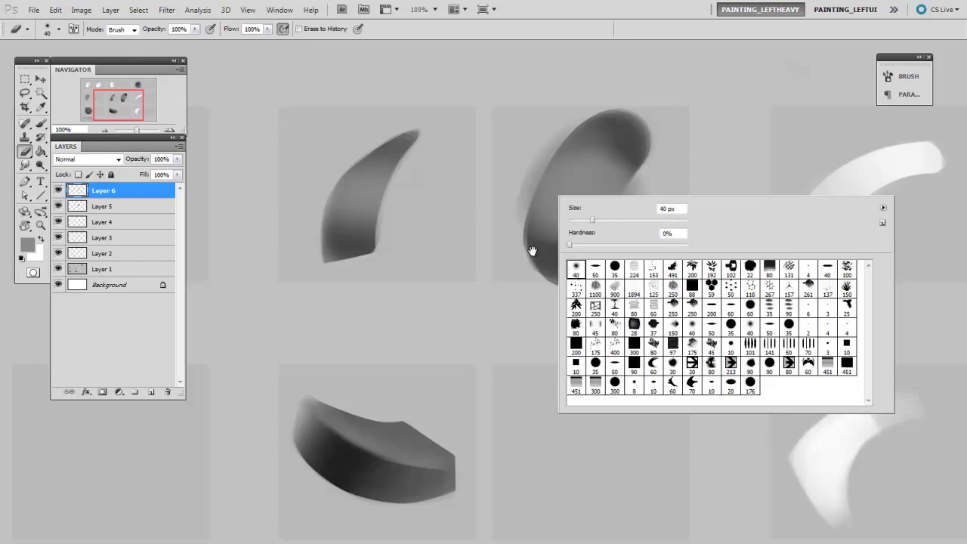
{"action": "left_click", "coordinate": [533, 249]}
{"action": "key", "text": "bracketright"}
{"action": "key", "text": "bracketright"}
{"action": "key", "text": "bracketright"}
{"action": "key", "text": "bracketright"}
{"action": "key", "text": "bracketright"}
{"action": "key", "text": "bracketright"}
{"action": "key", "text": "bracketright"}
{"action": "key", "text": "bracketright"}
{"action": "key", "text": "bracketright"}
{"action": "key", "text": "bracketright"}
{"action": "key", "text": "bracketright"}
{"action": "key", "text": "bracketleft"}
{"action": "key", "text": "bracketleft"}
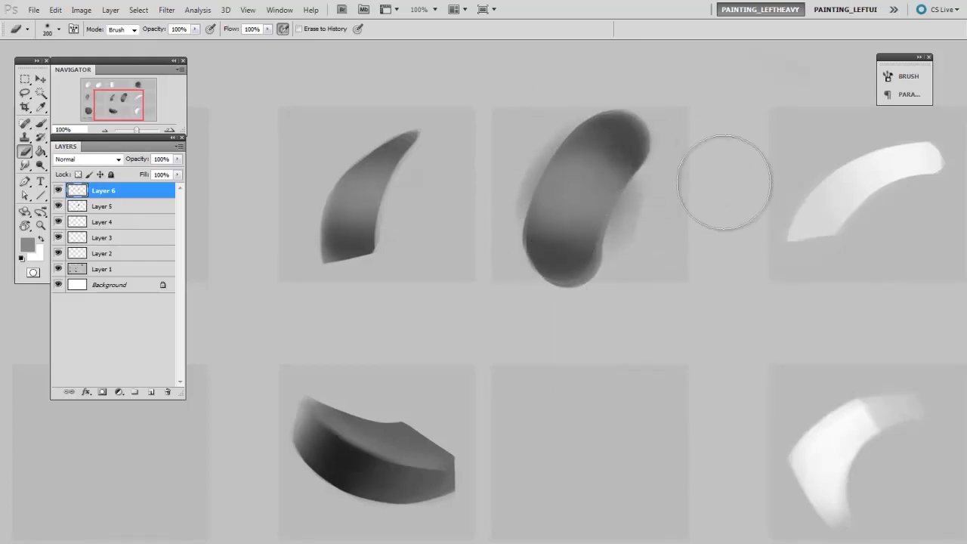
{"action": "key", "text": "ctrl+z"}
Carve the outline of the shaded grey shape along its right and lower-left sides with a hard round eraser
{"action": "right_click", "coordinate": [619, 236]}
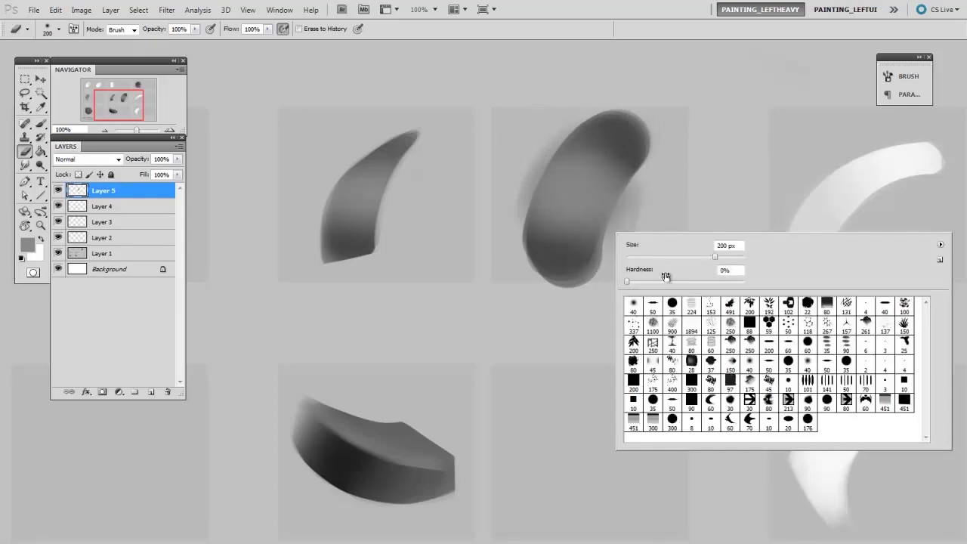
{"action": "left_click", "coordinate": [672, 304]}
{"action": "left_click", "coordinate": [594, 313]}
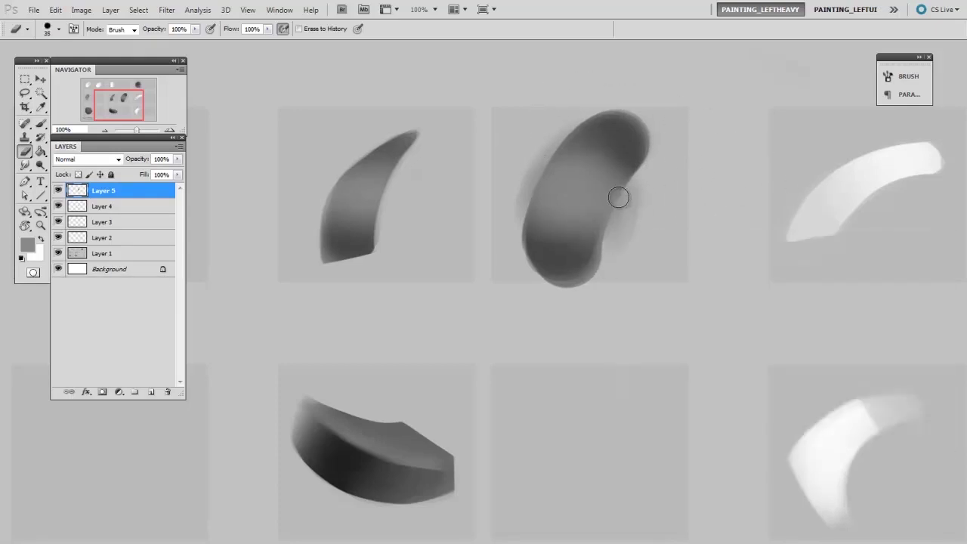
{"action": "left_click_drag", "start_coordinate": [604, 271], "coordinate": [667, 144]}
{"action": "key", "text": "]"}
{"action": "key", "text": "]"}
{"action": "mouse_move", "coordinate": [605, 249]}
{"action": "left_mouse_down"}
{"action": "mouse_move", "coordinate": [630, 235]}
{"action": "mouse_move", "coordinate": [636, 214]}
{"action": "left_mouse_up"}
{"action": "mouse_move", "coordinate": [552, 268]}
{"action": "left_mouse_down"}
{"action": "mouse_move", "coordinate": [607, 249]}
{"action": "mouse_move", "coordinate": [541, 200]}
{"action": "mouse_move", "coordinate": [525, 233]}
{"action": "mouse_move", "coordinate": [531, 177]}
{"action": "mouse_move", "coordinate": [598, 229]}
{"action": "mouse_move", "coordinate": [652, 139]}
{"action": "mouse_move", "coordinate": [532, 240]}
{"action": "mouse_move", "coordinate": [640, 127]}
{"action": "mouse_move", "coordinate": [649, 137]}
{"action": "mouse_move", "coordinate": [538, 249]}
{"action": "left_mouse_up"}
{"action": "key", "text": "bracketleft"}
{"action": "key", "text": "bracketleft"}
{"action": "key", "text": "bracketleft"}
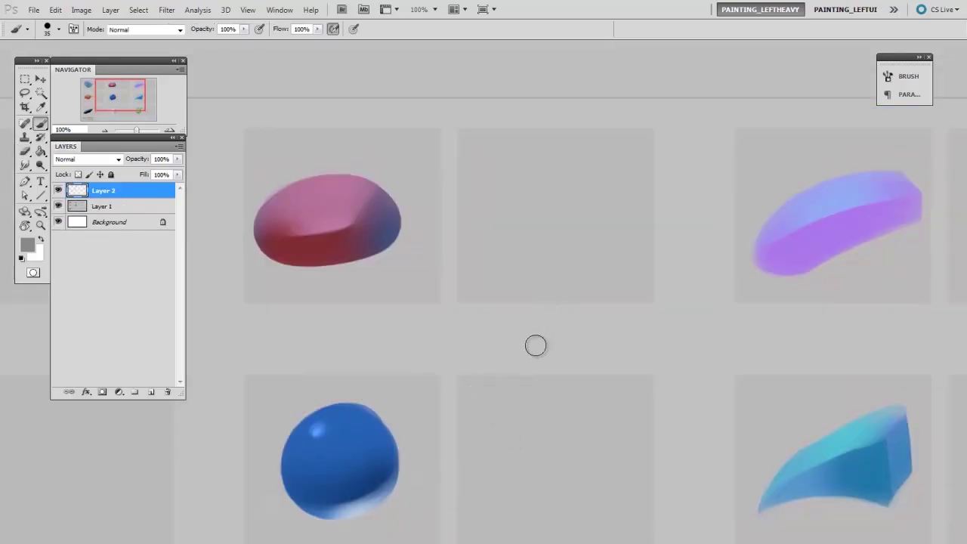
Sample the dark red of the pink-and-red reference and paint a solid oval of it in the empty box beside it
{"action": "left_click", "coordinate": [330, 240], "text": "alt"}
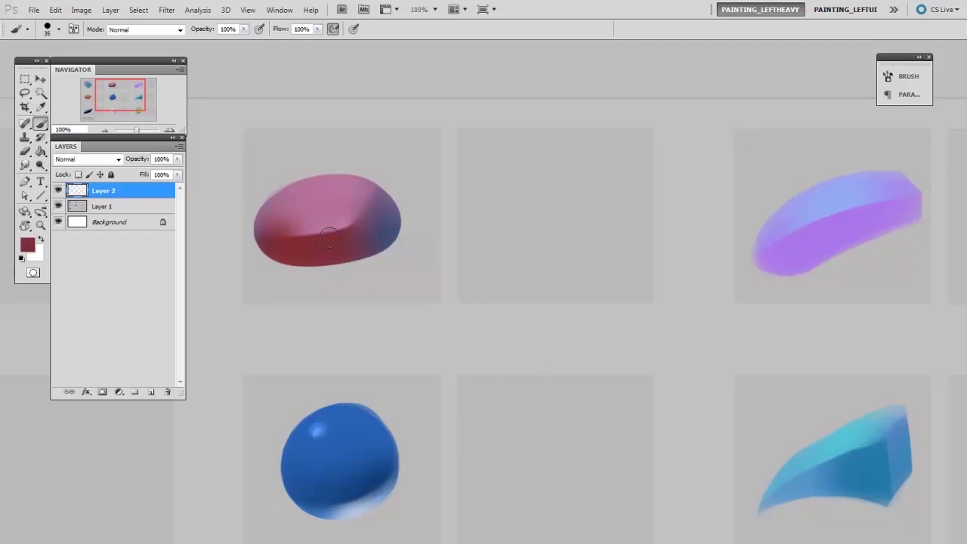
{"action": "key", "text": "bracketright"}
{"action": "key", "text": "bracketright"}
{"action": "mouse_move", "coordinate": [518, 212]}
{"action": "left_mouse_down"}
{"action": "mouse_move", "coordinate": [560, 236]}
{"action": "mouse_move", "coordinate": [564, 200]}
{"action": "mouse_move", "coordinate": [524, 220]}
{"action": "mouse_move", "coordinate": [573, 228]}
{"action": "mouse_move", "coordinate": [525, 221]}
{"action": "mouse_move", "coordinate": [559, 239]}
{"action": "mouse_move", "coordinate": [563, 205]}
{"action": "mouse_move", "coordinate": [519, 212]}
{"action": "mouse_move", "coordinate": [510, 234]}
{"action": "mouse_move", "coordinate": [544, 220]}
{"action": "mouse_move", "coordinate": [535, 206]}
{"action": "mouse_move", "coordinate": [522, 251]}
{"action": "mouse_move", "coordinate": [593, 236]}
{"action": "mouse_move", "coordinate": [577, 207]}
{"action": "mouse_move", "coordinate": [530, 230]}
{"action": "mouse_move", "coordinate": [585, 213]}
{"action": "mouse_move", "coordinate": [516, 212]}
{"action": "mouse_move", "coordinate": [510, 251]}
{"action": "mouse_move", "coordinate": [527, 203]}
{"action": "mouse_move", "coordinate": [589, 236]}
{"action": "mouse_move", "coordinate": [495, 230]}
{"action": "mouse_move", "coordinate": [598, 227]}
{"action": "mouse_move", "coordinate": [544, 200]}
{"action": "mouse_move", "coordinate": [493, 222]}
{"action": "mouse_move", "coordinate": [561, 244]}
{"action": "mouse_move", "coordinate": [585, 207]}
{"action": "mouse_move", "coordinate": [506, 208]}
{"action": "mouse_move", "coordinate": [530, 246]}
{"action": "mouse_move", "coordinate": [560, 218]}
{"action": "left_mouse_up"}
{"action": "key", "text": "bracketright"}
{"action": "key", "text": "bracketright"}
{"action": "key", "text": "bracketright"}
{"action": "key", "text": "bracketleft"}
{"action": "key", "text": "bracketleft"}
{"action": "key", "text": "bracketleft"}
{"action": "key", "text": "bracketleft"}
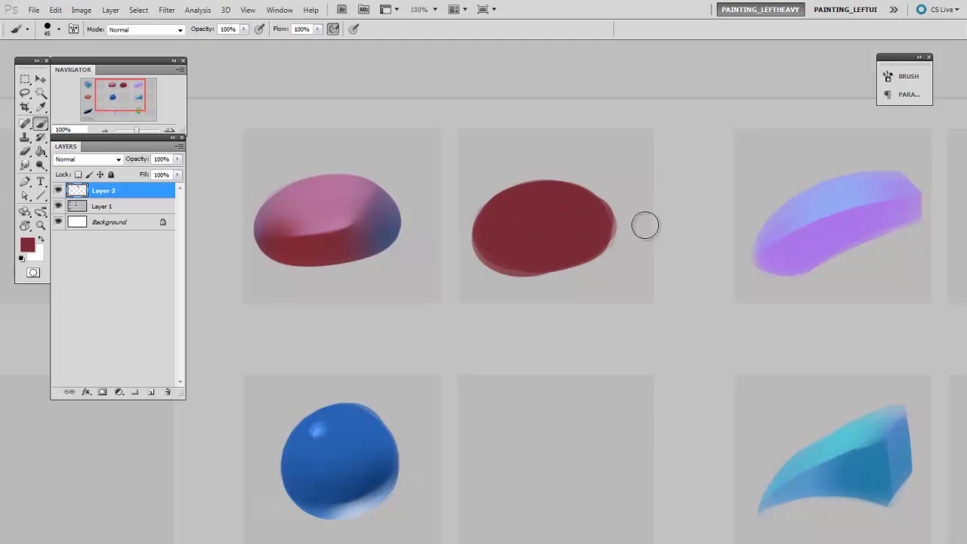
Transform the red oval to about 96% width and 94% height, rotated about 7.4 degrees
{"action": "key", "text": "ctrl+t"}
{"action": "left_click_drag", "start_coordinate": [627, 269], "coordinate": [610, 275]}
{"action": "left_click_drag", "start_coordinate": [645, 257], "coordinate": [618, 262]}
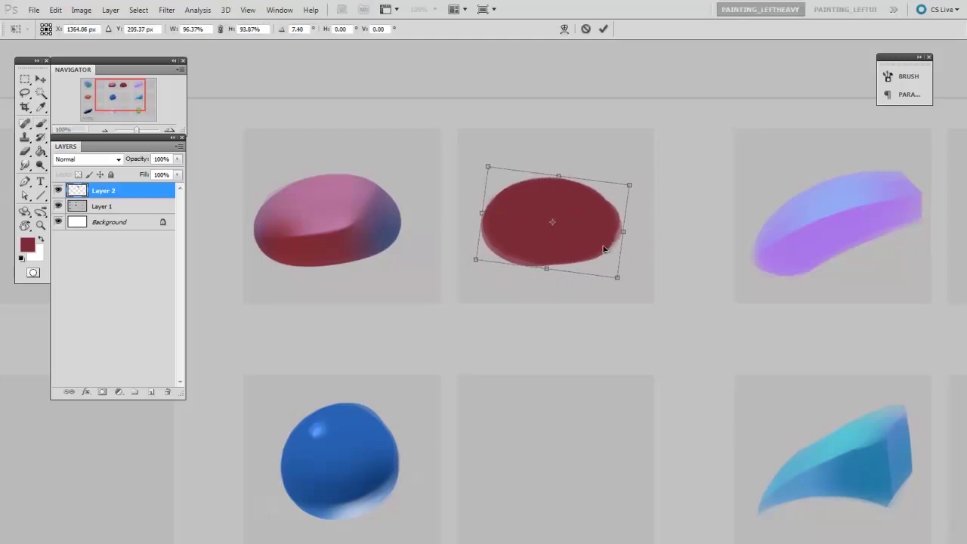
{"action": "key", "text": "Return"}
Add a new layer above the red oval and make it a clipping mask
{"action": "key", "text": "ctrl+shift+alt+n"}
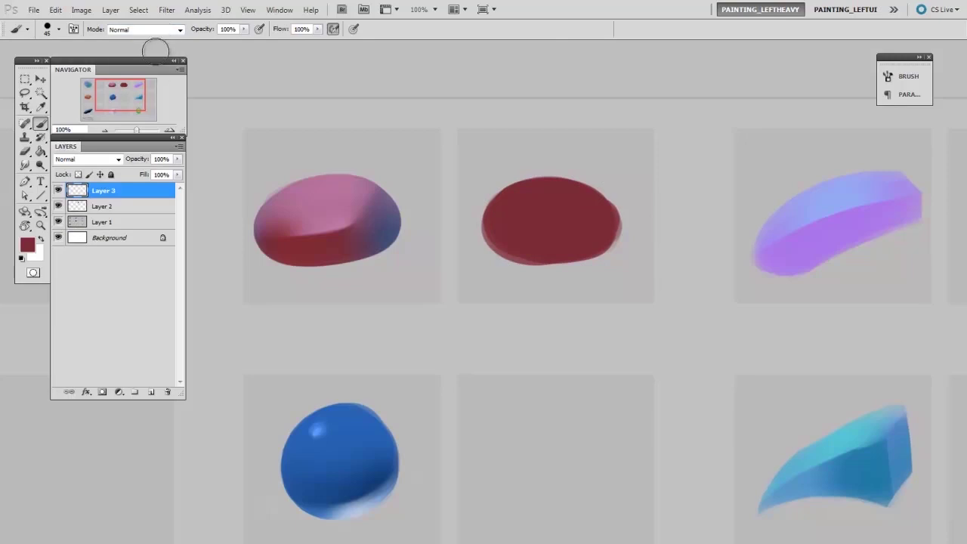
{"action": "left_click", "coordinate": [117, 11]}
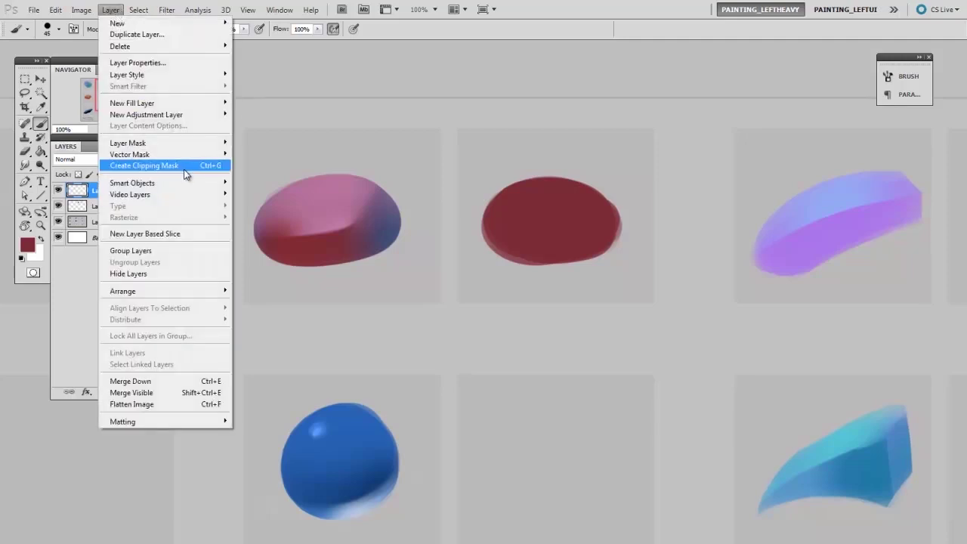
{"action": "left_click", "coordinate": [143, 165]}
Paint a soft pink highlight over the upper part of the red oval with a soft round brush up to 150 px, sampling the reference's pink
{"action": "right_click", "coordinate": [497, 257]}
{"action": "left_click", "coordinate": [521, 333]}
{"action": "left_click", "coordinate": [563, 212]}
{"action": "left_click", "coordinate": [346, 220], "text": "alt"}
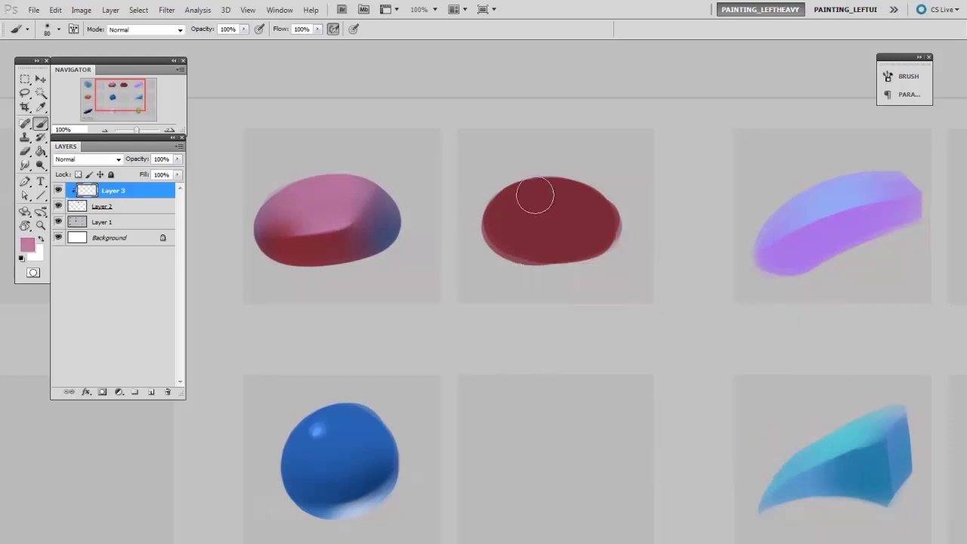
{"action": "key", "text": "bracketright"}
{"action": "key", "text": "bracketright"}
{"action": "key", "text": "bracketright"}
{"action": "mouse_move", "coordinate": [577, 175]}
{"action": "left_mouse_down"}
{"action": "mouse_move", "coordinate": [534, 178]}
{"action": "mouse_move", "coordinate": [563, 181]}
{"action": "mouse_move", "coordinate": [482, 202]}
{"action": "mouse_move", "coordinate": [594, 195]}
{"action": "mouse_move", "coordinate": [493, 206]}
{"action": "mouse_move", "coordinate": [587, 209]}
{"action": "left_mouse_up"}
{"action": "key", "text": "bracketright"}
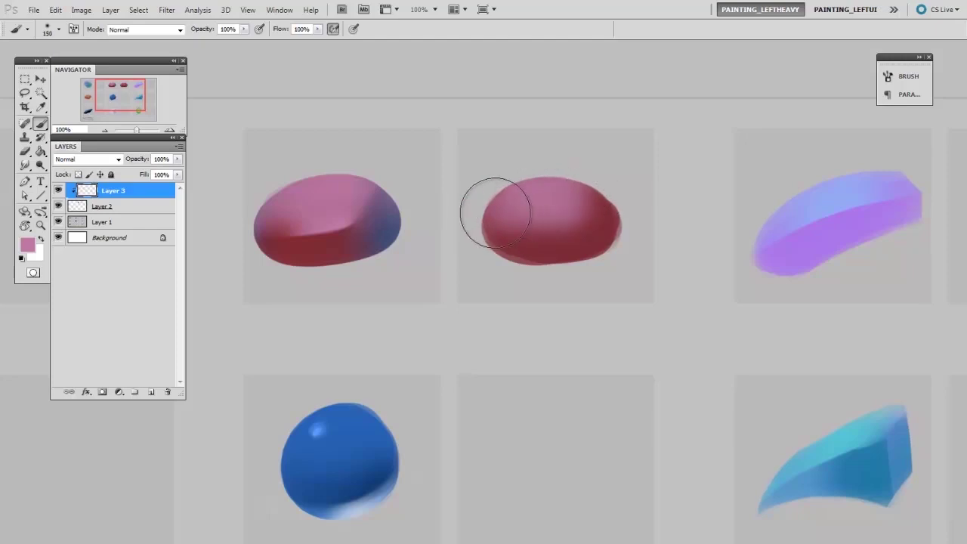
{"action": "left_click_drag", "start_coordinate": [496, 213], "coordinate": [572, 211]}
Erase the lower part of the pink highlight with a soft round eraser to form a sharp edge across the oval
{"action": "key", "text": "e"}
{"action": "right_click", "coordinate": [538, 219]}
{"action": "left_click", "coordinate": [557, 293]}
{"action": "left_click", "coordinate": [506, 295]}
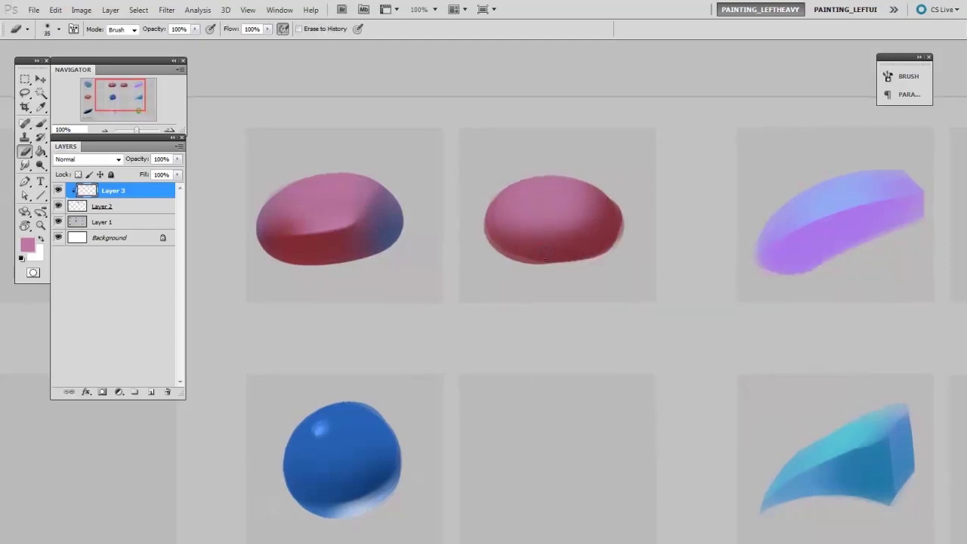
{"action": "mouse_move", "coordinate": [490, 238]}
{"action": "left_mouse_down"}
{"action": "mouse_move", "coordinate": [565, 230]}
{"action": "mouse_move", "coordinate": [499, 231]}
{"action": "mouse_move", "coordinate": [506, 226]}
{"action": "mouse_move", "coordinate": [572, 226]}
{"action": "mouse_move", "coordinate": [480, 235]}
{"action": "mouse_move", "coordinate": [552, 235]}
{"action": "left_mouse_up"}
{"action": "key", "text": "bracketright"}
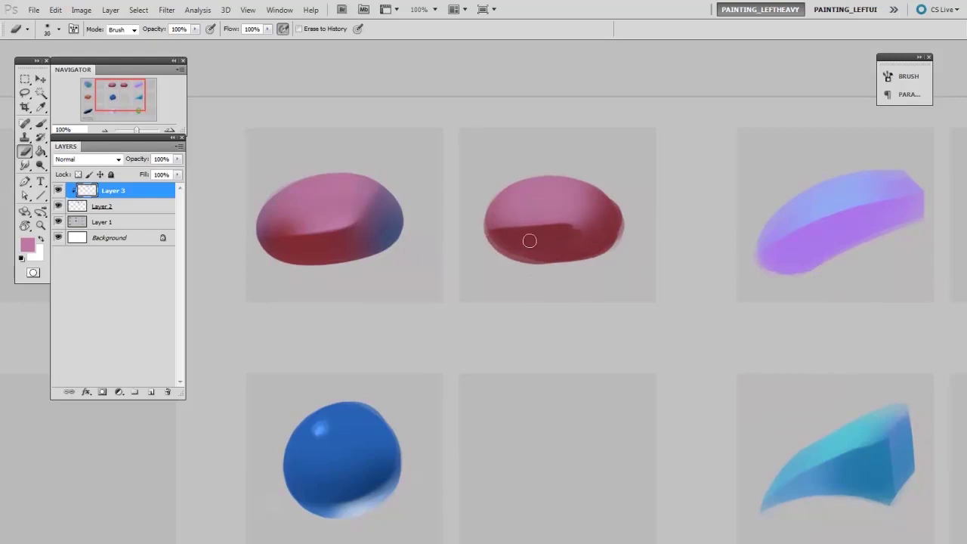
Erase the right side of the pink highlight with a larger soft eraser to leave a soft transition into the red
{"action": "key", "text": "bracketright"}
{"action": "key", "text": "bracketright"}
{"action": "key", "text": "bracketright"}
{"action": "key", "text": "bracketright"}
{"action": "key", "text": "bracketright"}
{"action": "key", "text": "bracketright"}
{"action": "key", "text": "bracketright"}
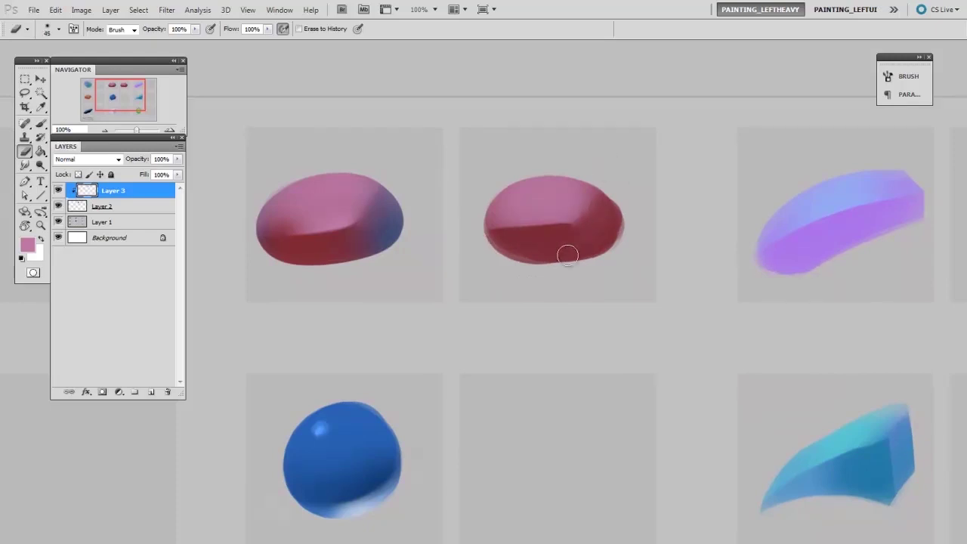
{"action": "left_click_drag", "start_coordinate": [672, 152], "coordinate": [591, 234]}
Examine the highlight's sharp lower edge and soft right edge at 200% and compare them with the reference shape
{"action": "key", "text": "ctrl+plus"}
{"action": "key", "text": "bracketleft"}
{"action": "key", "text": "bracketleft"}
{"action": "key", "text": "bracketleft"}
{"action": "key", "text": "bracketleft"}
{"action": "key", "text": "bracketleft"}
{"action": "key", "text": "bracketleft"}
{"action": "key", "text": "bracketleft"}
{"action": "key", "text": "bracketleft"}
{"action": "key", "text": "bracketleft"}
{"action": "key", "text": "bracketleft"}
{"action": "key", "text": "bracketleft"}
{"action": "key", "text": "bracketleft"}
{"action": "key", "text": "bracketleft"}
{"action": "key", "text": "bracketleft"}
{"action": "key", "text": "bracketleft"}
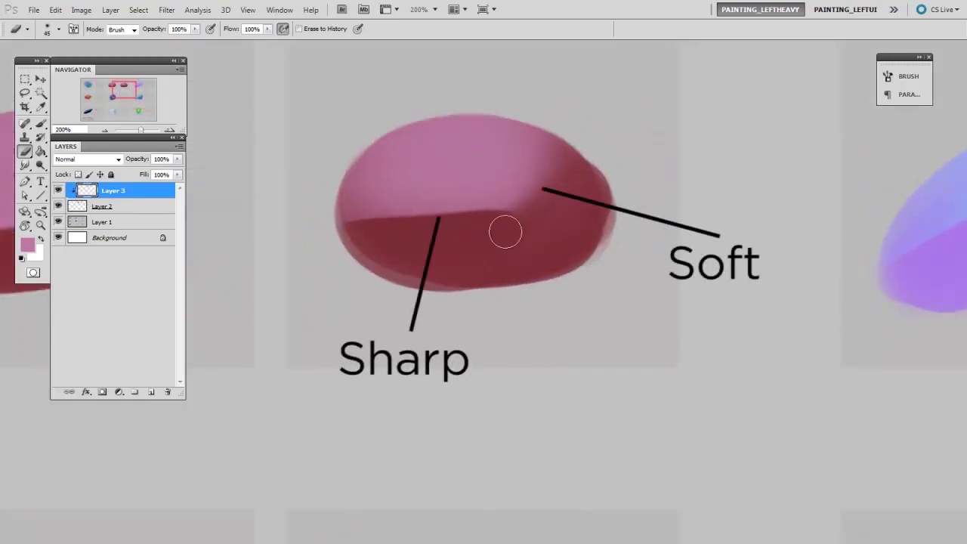
{"action": "key", "text": "bracketright"}
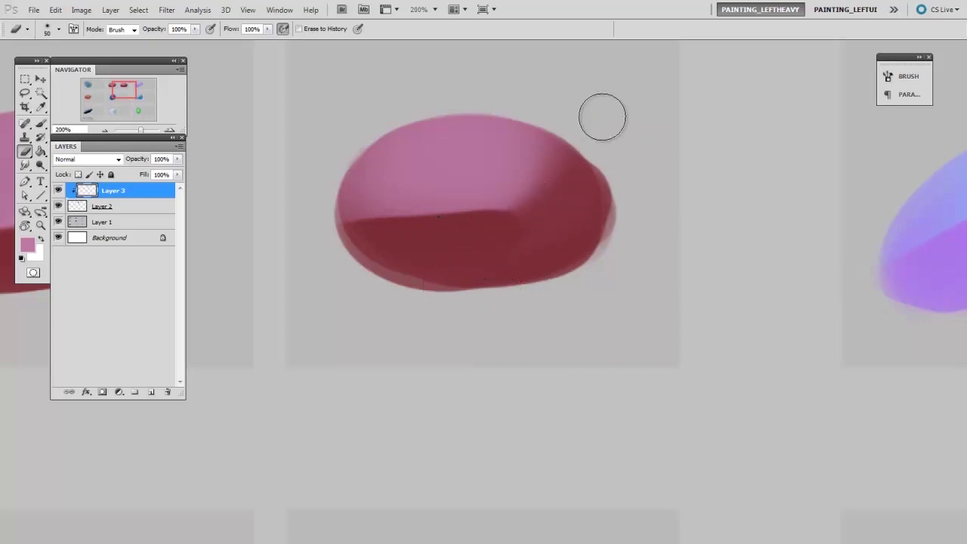
{"action": "key", "text": "space"}
{"action": "left_click_drag", "start_coordinate": [567, 227], "coordinate": [660, 232]}
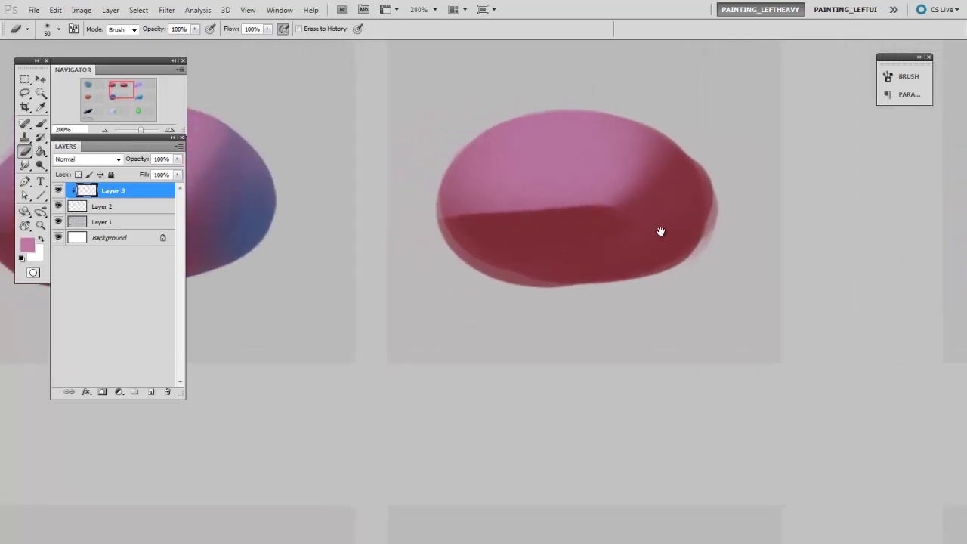
Erase the left end of the pink highlight with a large soft eraser up to 150 px so it fades into the red
{"action": "key", "text": "ctrl+minus"}
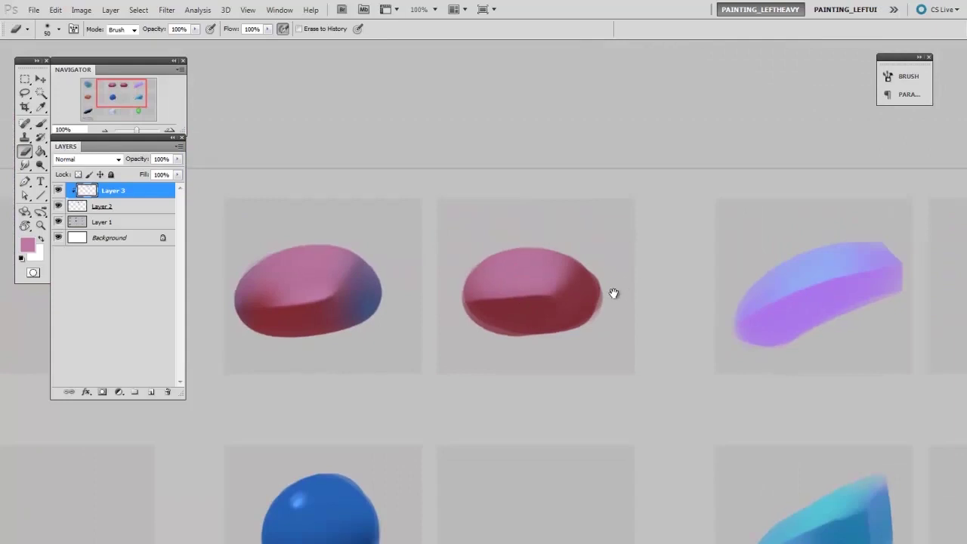
{"action": "left_click_drag", "start_coordinate": [614, 293], "coordinate": [637, 265]}
{"action": "key", "text": "bracketright"}
{"action": "key", "text": "bracketright"}
{"action": "key", "text": "bracketright"}
{"action": "key", "text": "bracketright"}
{"action": "key", "text": "bracketright"}
{"action": "key", "text": "bracketright"}
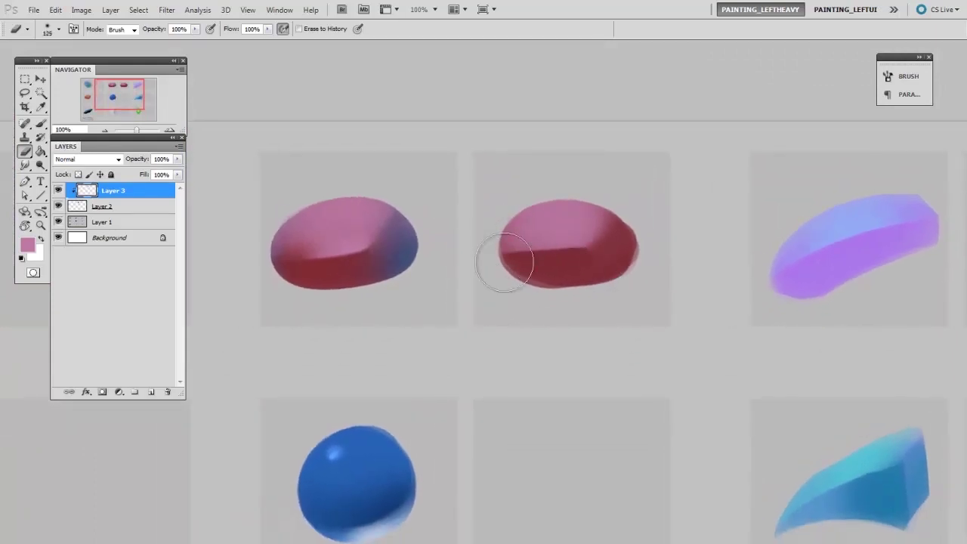
{"action": "key", "text": "bracketright"}
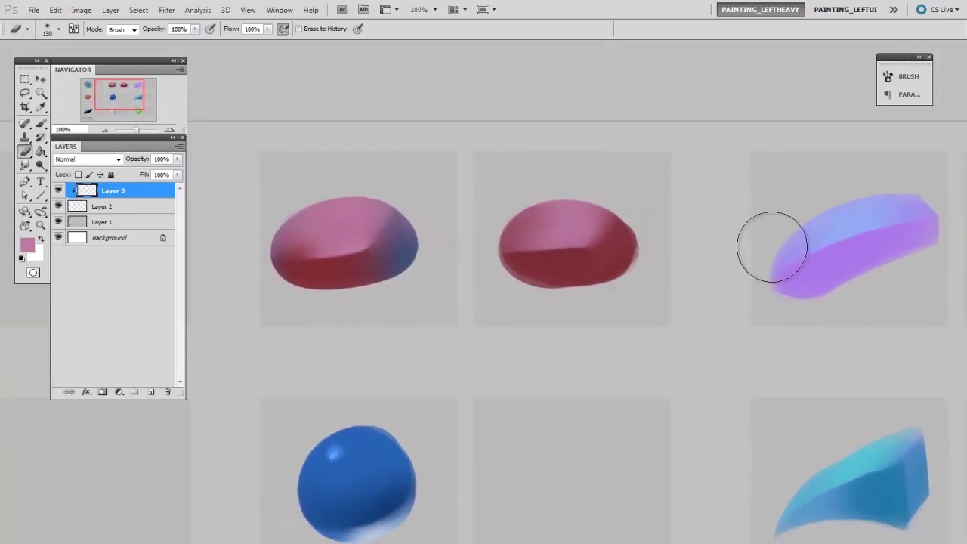
Paint soft blue-violet shading down the oval's right side on a new clipped layer, sampling the colour from the reference's right end
{"action": "key", "text": "ctrl+shift+alt+n"}
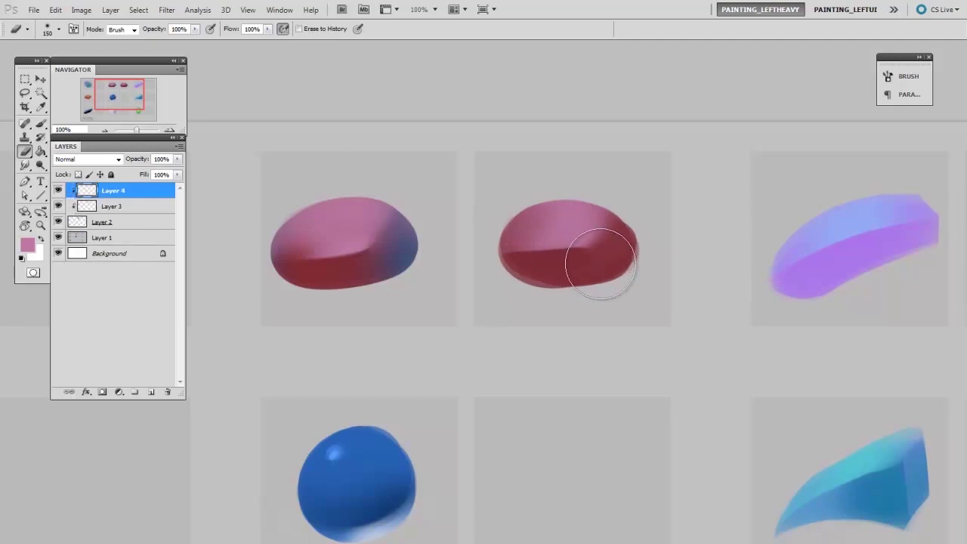
{"action": "key", "text": "b"}
{"action": "left_click", "coordinate": [414, 245], "text": "alt"}
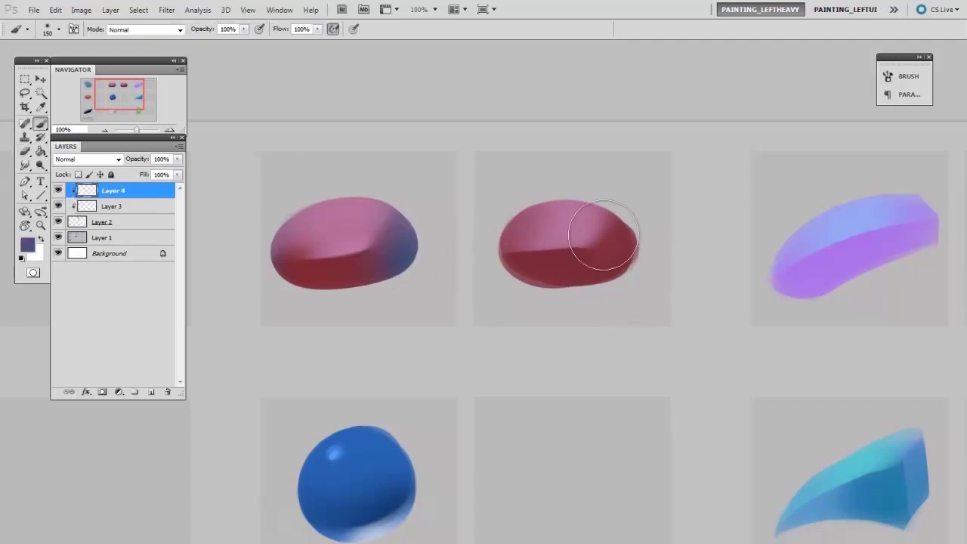
{"action": "key", "text": "bracketleft"}
{"action": "mouse_move", "coordinate": [624, 218]}
{"action": "left_mouse_down"}
{"action": "mouse_move", "coordinate": [618, 280]}
{"action": "mouse_move", "coordinate": [635, 239]}
{"action": "mouse_move", "coordinate": [636, 227]}
{"action": "mouse_move", "coordinate": [609, 288]}
{"action": "mouse_move", "coordinate": [622, 201]}
{"action": "mouse_move", "coordinate": [626, 249]}
{"action": "left_mouse_up"}
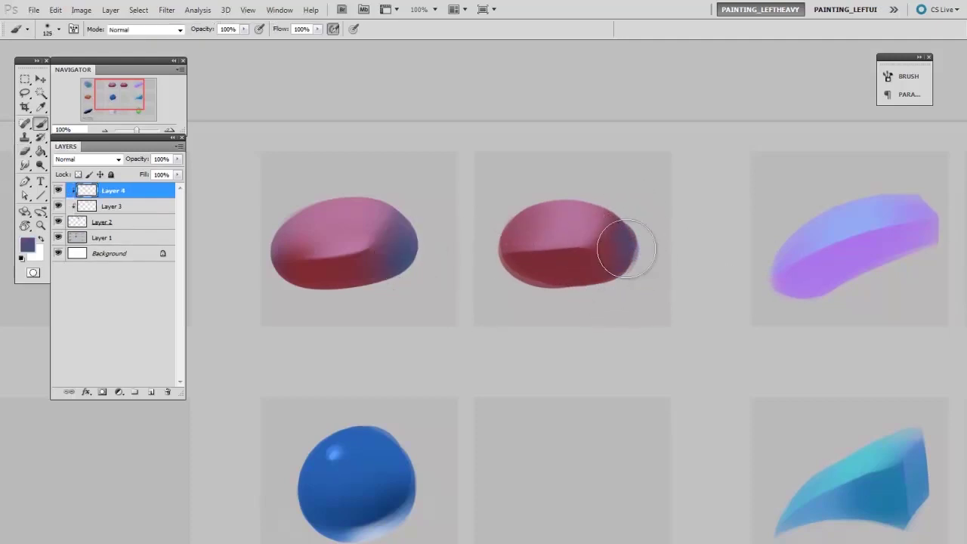
{"action": "key", "text": "bracketright"}
{"action": "mouse_move", "coordinate": [622, 193]}
{"action": "left_mouse_down"}
{"action": "mouse_move", "coordinate": [598, 315]}
{"action": "mouse_move", "coordinate": [596, 301]}
{"action": "left_mouse_up"}
Paint a faint blue-violet tint along the oval's left edge with a smaller soft brush of 70 to 90 px
{"action": "key", "text": "bracketleft"}
{"action": "key", "text": "bracketleft"}
{"action": "key", "text": "bracketleft"}
{"action": "key", "text": "bracketleft"}
{"action": "key", "text": "bracketleft"}
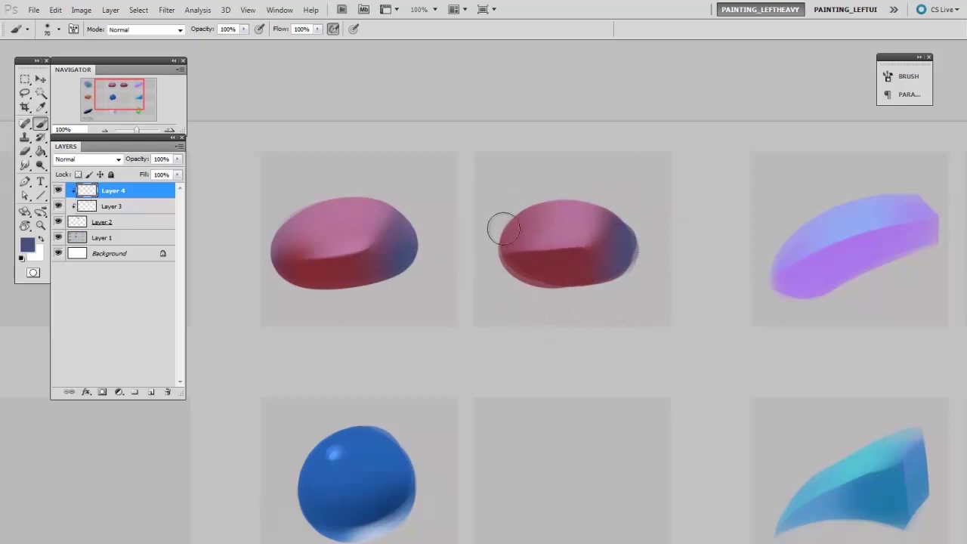
{"action": "mouse_move", "coordinate": [503, 229]}
{"action": "left_mouse_down"}
{"action": "mouse_move", "coordinate": [513, 290]}
{"action": "mouse_move", "coordinate": [505, 207]}
{"action": "mouse_move", "coordinate": [499, 235]}
{"action": "mouse_move", "coordinate": [522, 226]}
{"action": "mouse_move", "coordinate": [539, 178]}
{"action": "mouse_move", "coordinate": [504, 246]}
{"action": "left_mouse_up"}
{"action": "key", "text": "bracketright"}
{"action": "key", "text": "bracketright"}
{"action": "left_click_drag", "start_coordinate": [556, 170], "coordinate": [503, 265]}
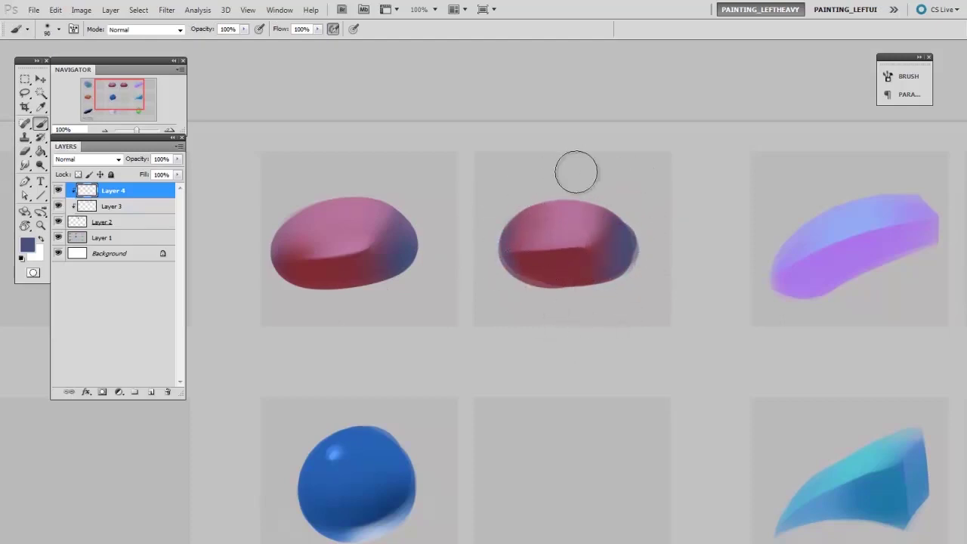
Soften the blue-violet tint on the oval's left edge with an eraser of about 50 to 60 px
{"action": "key", "text": "e"}
{"action": "right_click", "coordinate": [557, 247]}
{"action": "left_click", "coordinate": [574, 323]}
{"action": "left_click", "coordinate": [520, 338]}
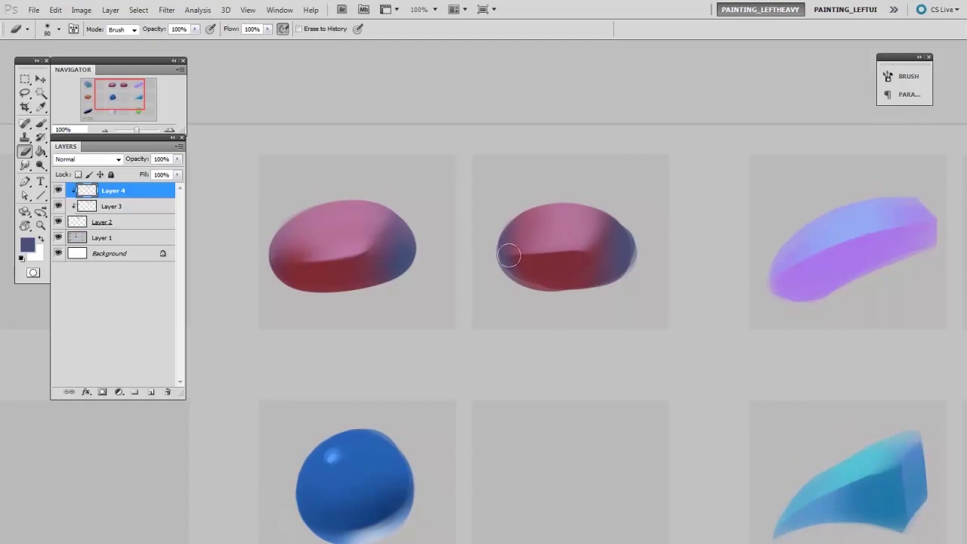
{"action": "key", "text": "bracketright"}
{"action": "key", "text": "bracketright"}
{"action": "key", "text": "bracketright"}
{"action": "key", "text": "ctrl+plus"}
{"action": "left_click_drag", "start_coordinate": [609, 321], "coordinate": [540, 368]}
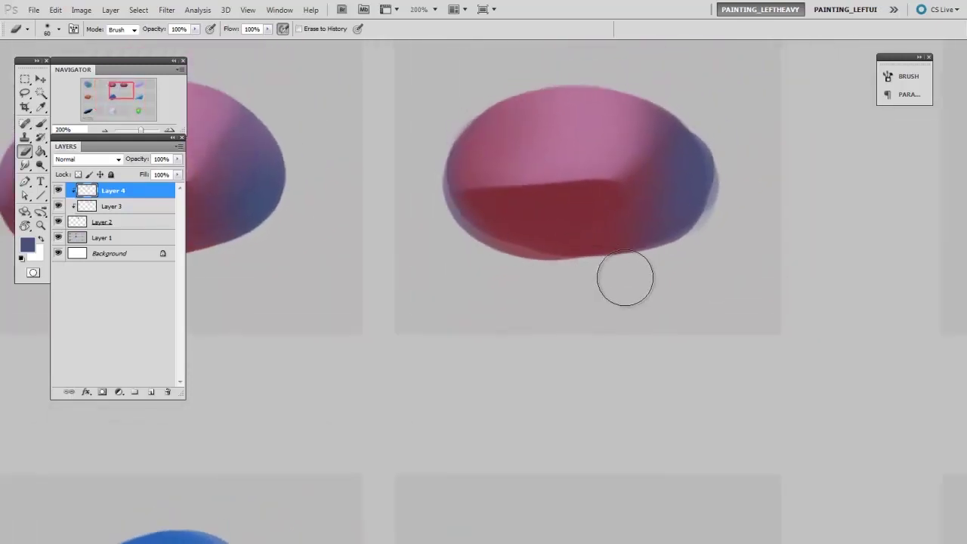
Merge Layer 1 through Layer 4 into a single layer above the Background
{"action": "key", "text": "ctrl+minus"}
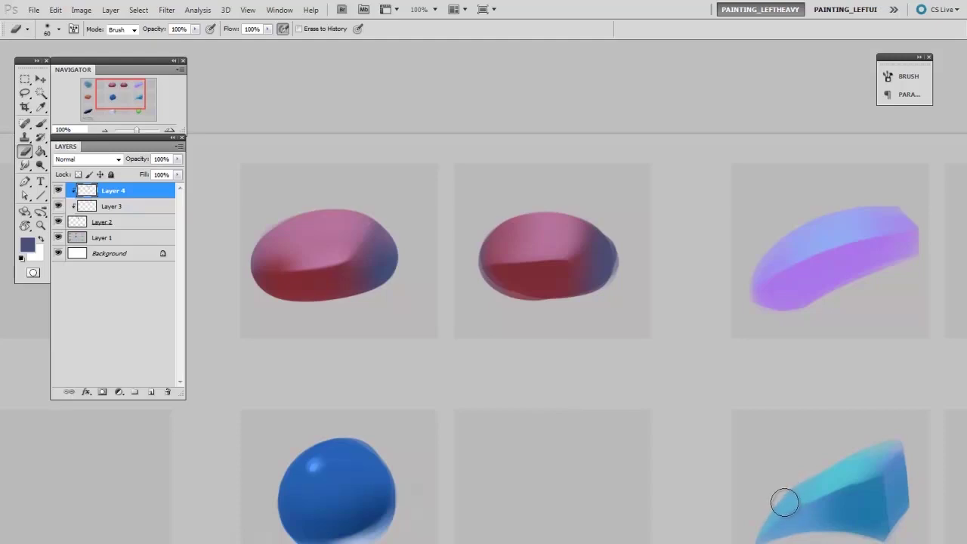
{"action": "left_click", "coordinate": [141, 239], "text": "shift"}
{"action": "key", "text": "ctrl+e"}
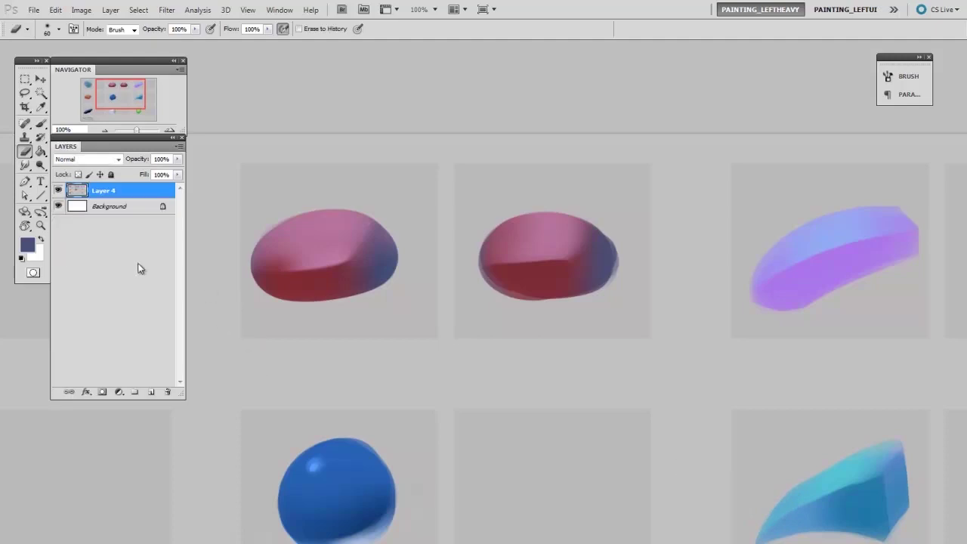